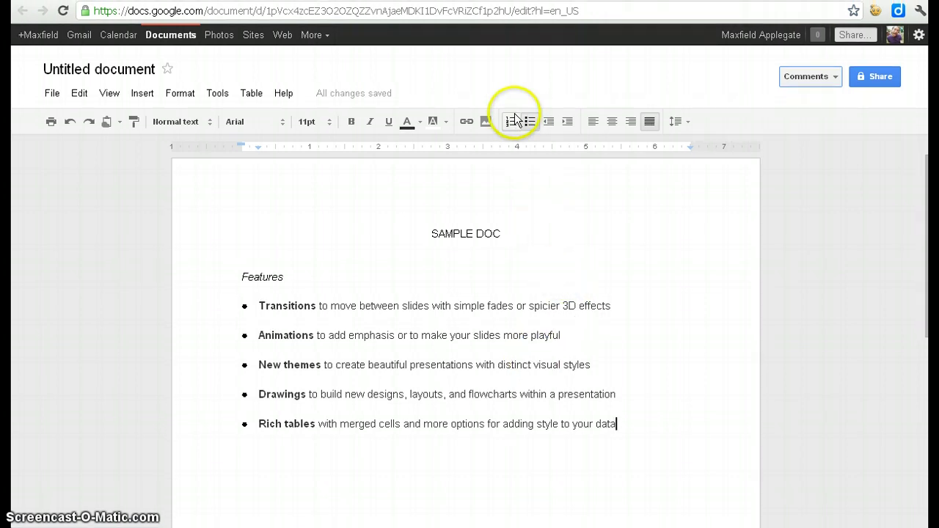
Place the water-droplet red apple picture from the Google image results into the "New themes" bullet of the sample document
{"action": "left_click", "coordinate": [570, 3]}
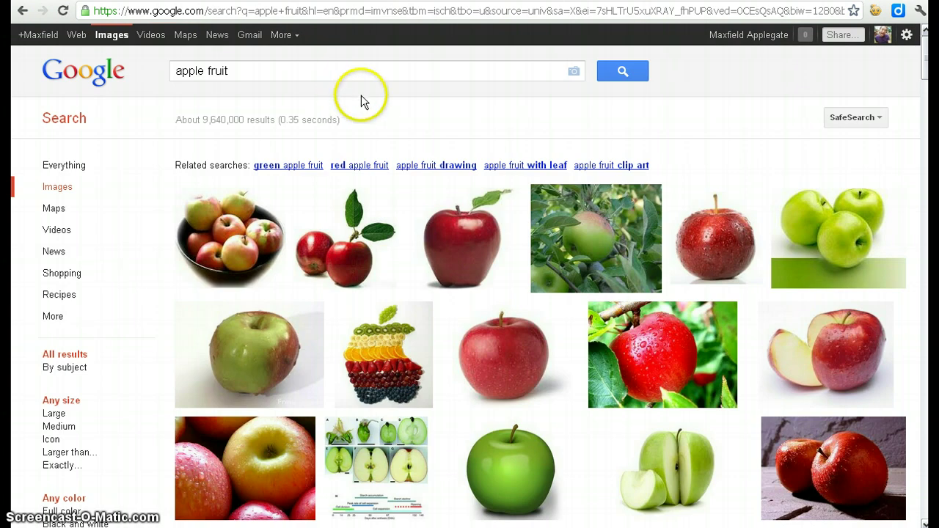
{"action": "left_click", "coordinate": [716, 232]}
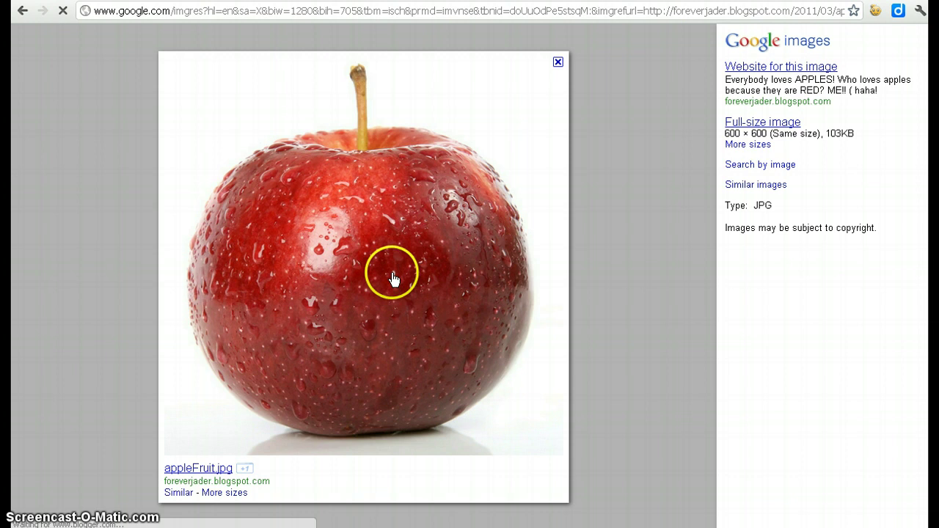
{"action": "left_click", "coordinate": [392, 274]}
{"action": "left_click_drag", "start_coordinate": [392, 274], "coordinate": [411, 366]}
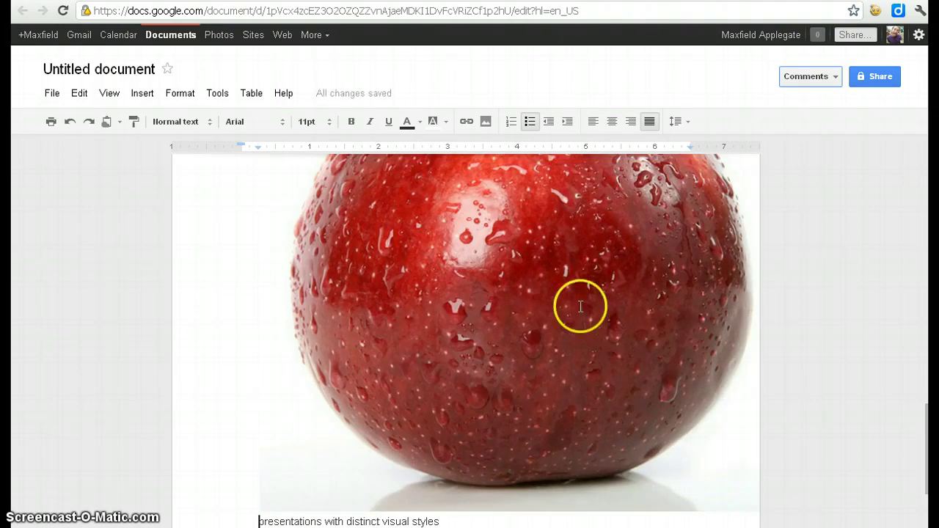
Shrink the apple picture in the sample document to about half its width, keeping it in line with the text
{"action": "left_click", "coordinate": [631, 326]}
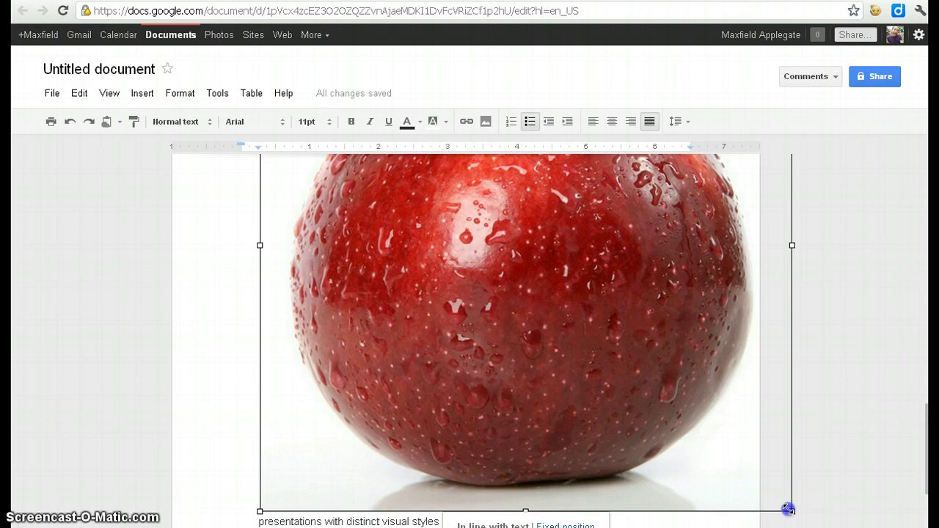
{"action": "left_click_drag", "start_coordinate": [788, 509], "coordinate": [430, 236]}
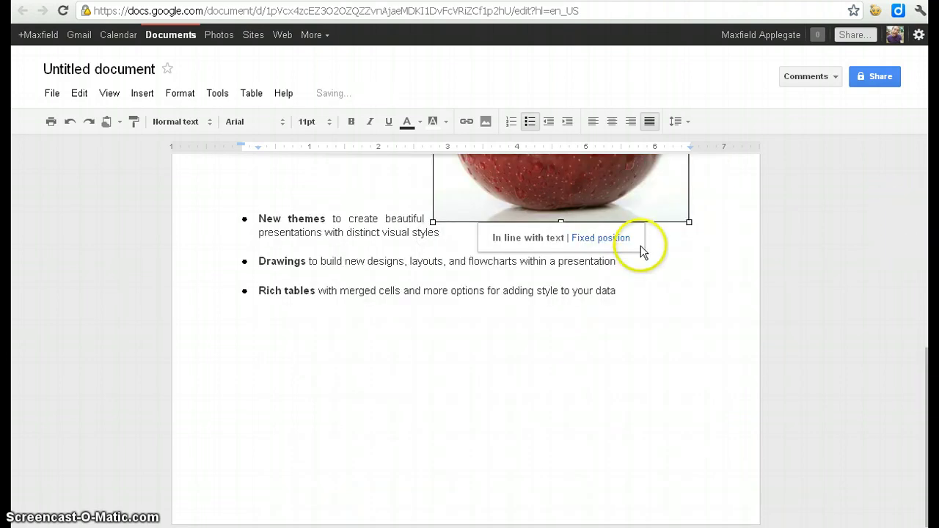
{"action": "scroll", "coordinate": [642, 253], "scroll_direction": "up", "scroll_amount": 5}
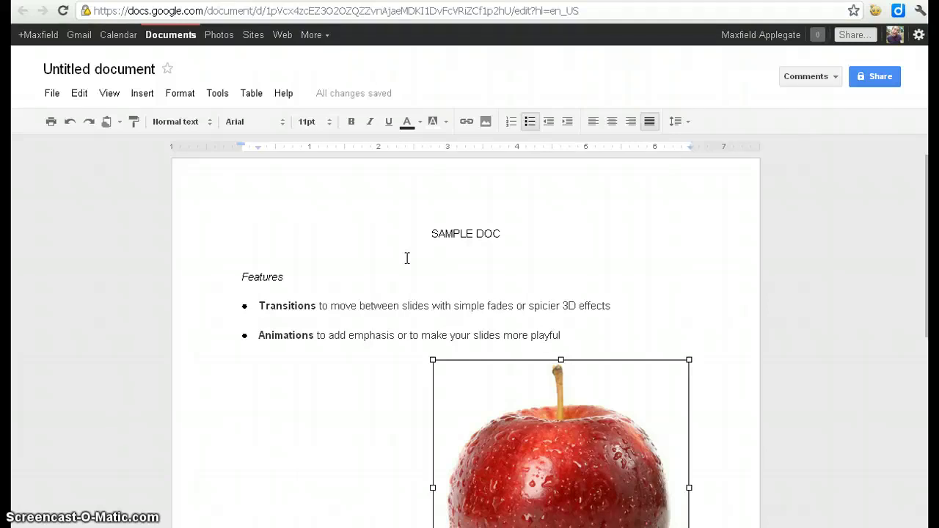
{"action": "left_click", "coordinate": [372, 241]}
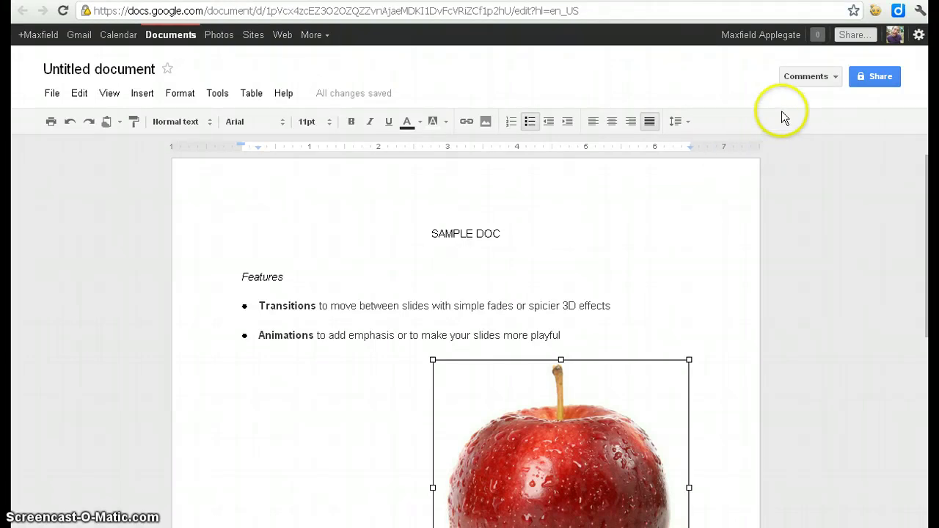
Show the document's comment stream and close it again
{"action": "left_click", "coordinate": [837, 78]}
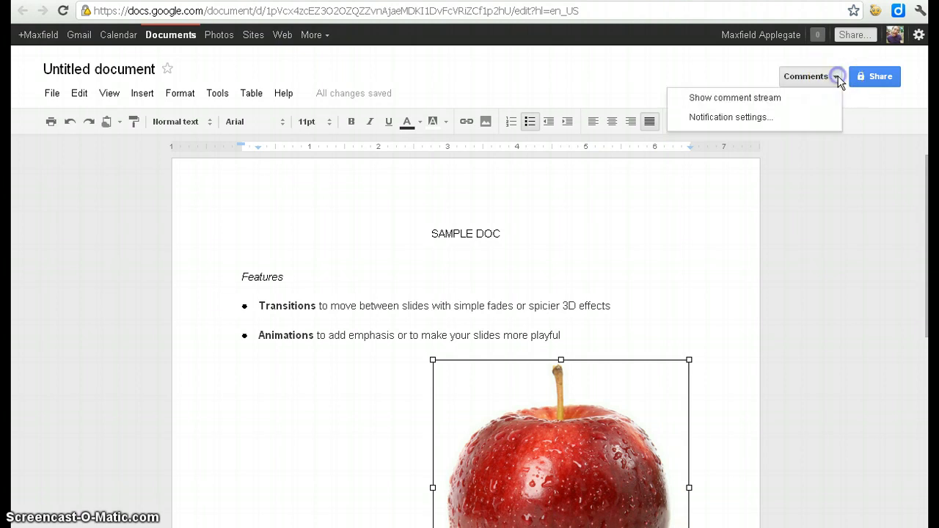
{"action": "left_click", "coordinate": [768, 96]}
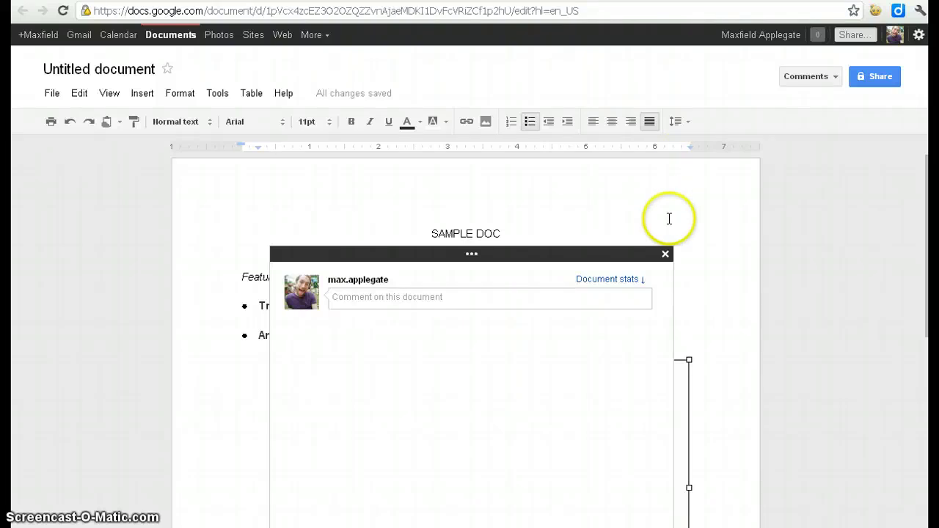
{"action": "left_click", "coordinate": [666, 254]}
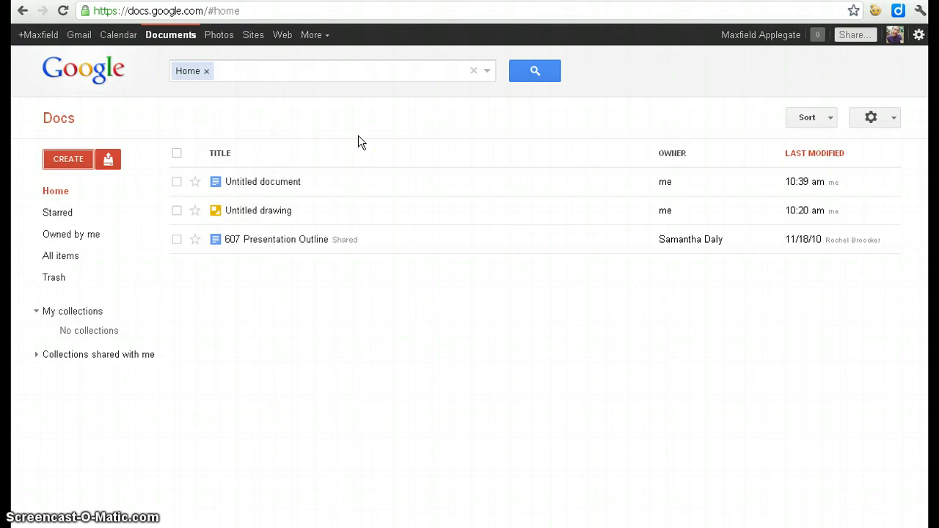
Bring up the classroom drawing and add a text box reading "Visual" on the desk above the "Far-reaching" label
{"action": "left_click", "coordinate": [88, 163]}
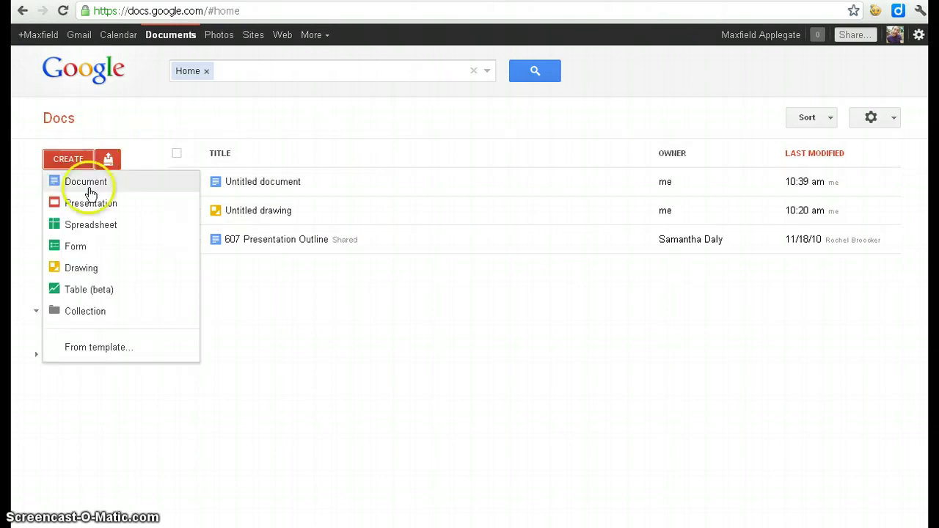
{"action": "left_click", "coordinate": [99, 271]}
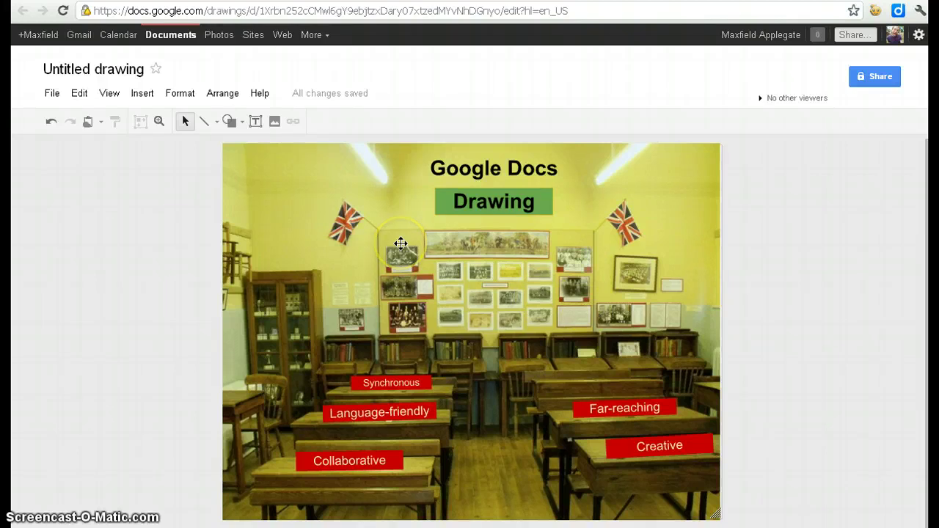
{"action": "left_click", "coordinate": [255, 122]}
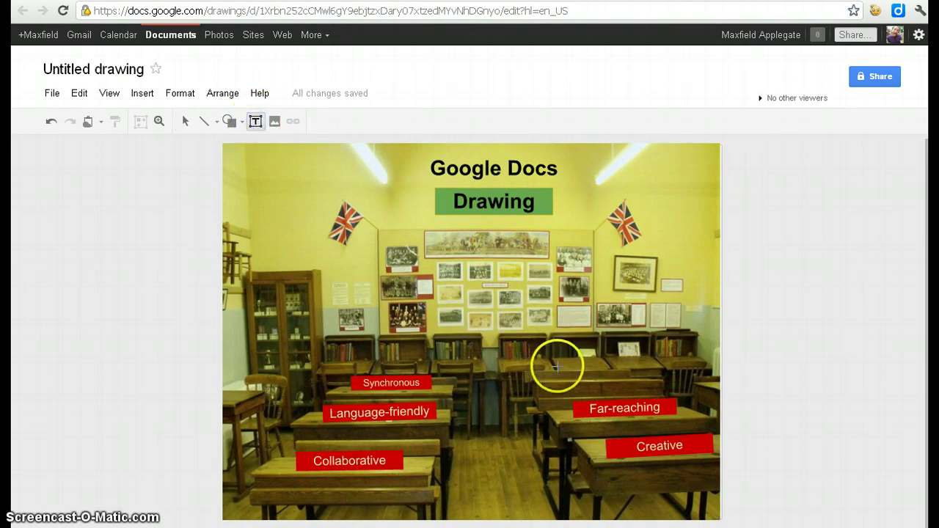
{"action": "left_click_drag", "start_coordinate": [555, 367], "coordinate": [650, 378]}
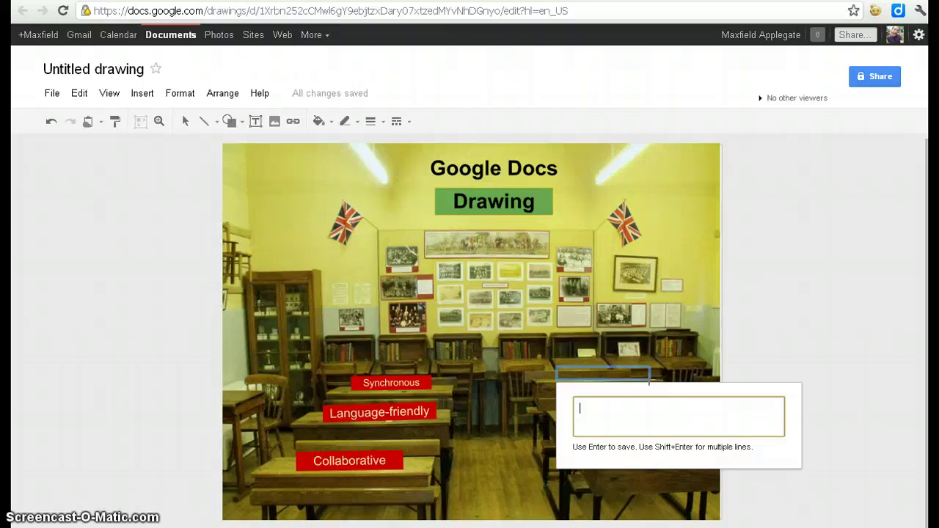
{"action": "type", "text": "Visual"}
{"action": "left_click", "coordinate": [644, 406]}
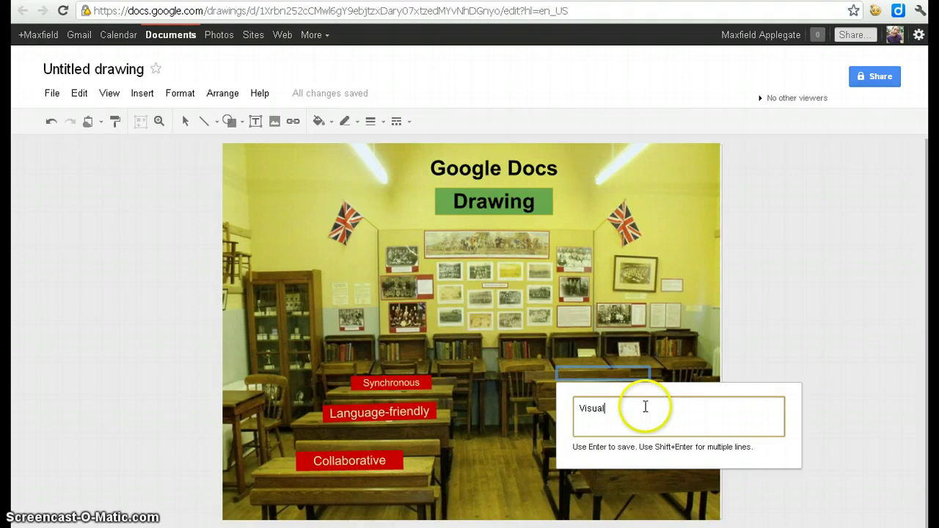
{"action": "key", "text": "Return"}
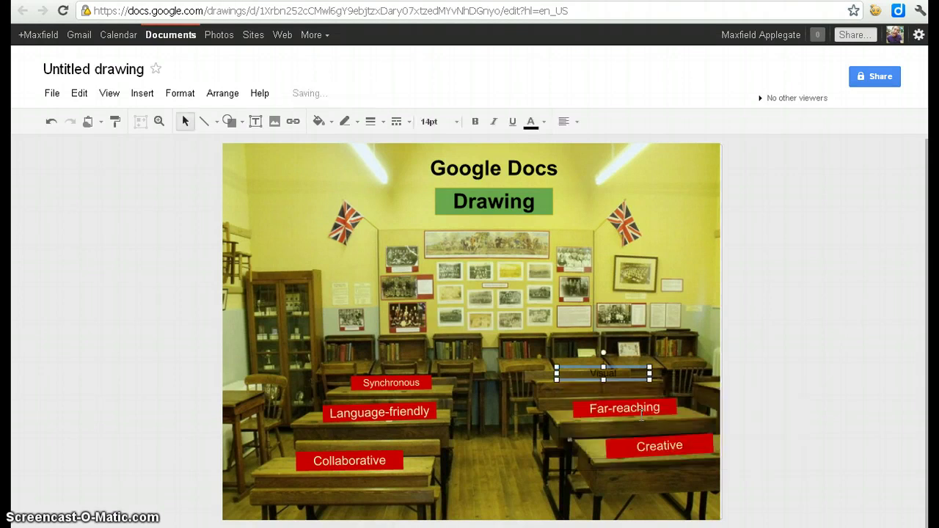
Set the font size of the "Visual" label to 18pt
{"action": "left_click_drag", "start_coordinate": [629, 404], "coordinate": [587, 331]}
{"action": "left_click", "coordinate": [456, 127]}
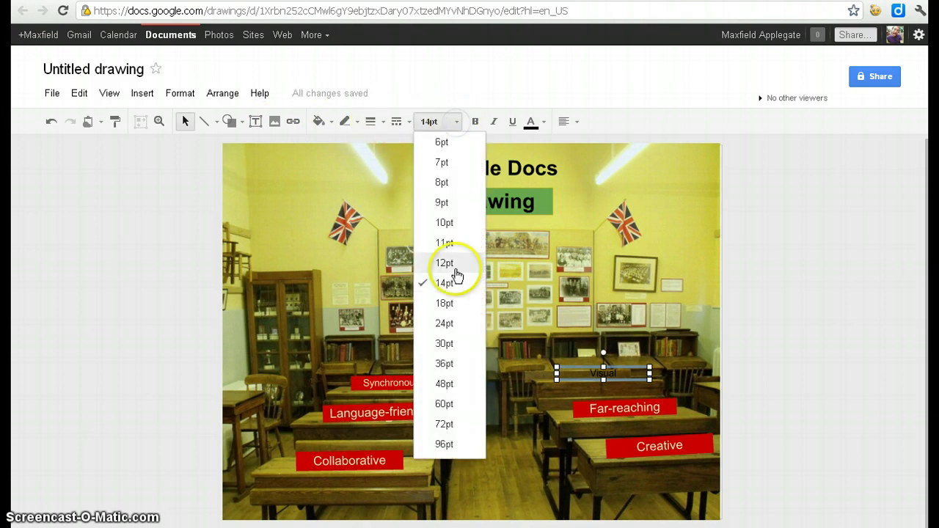
{"action": "left_click", "coordinate": [450, 307]}
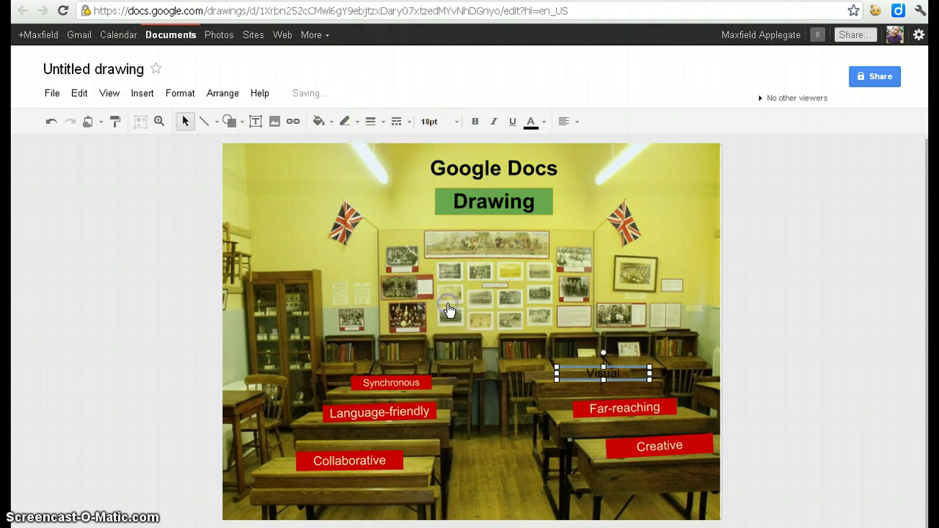
{"action": "left_click", "coordinate": [393, 162]}
{"action": "left_click", "coordinate": [336, 146]}
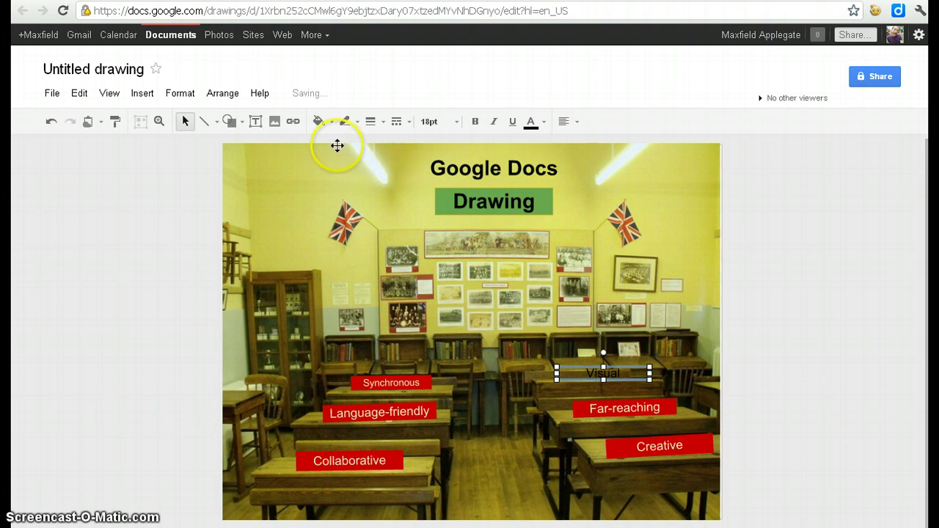
{"action": "left_click", "coordinate": [444, 160]}
{"action": "left_click", "coordinate": [359, 147]}
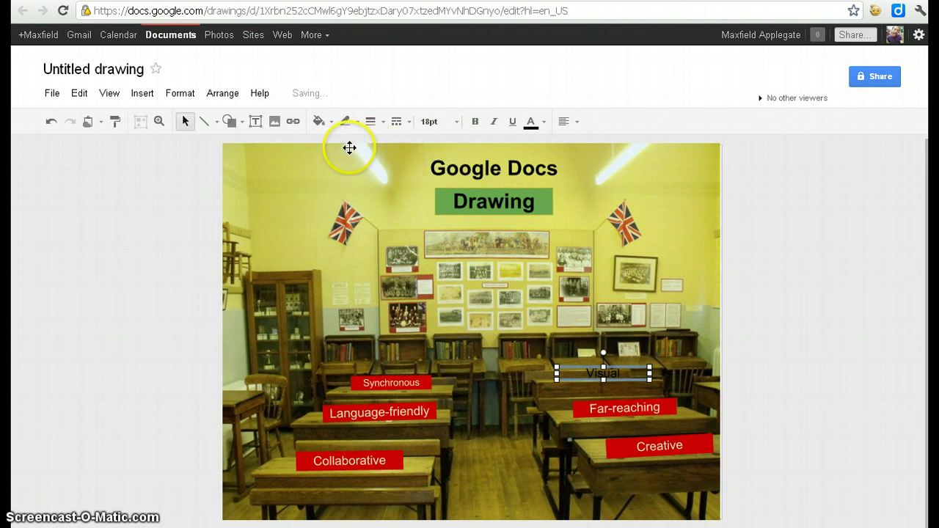
Fill the "Visual" label with red and set its text color to light yellow
{"action": "left_click", "coordinate": [329, 125]}
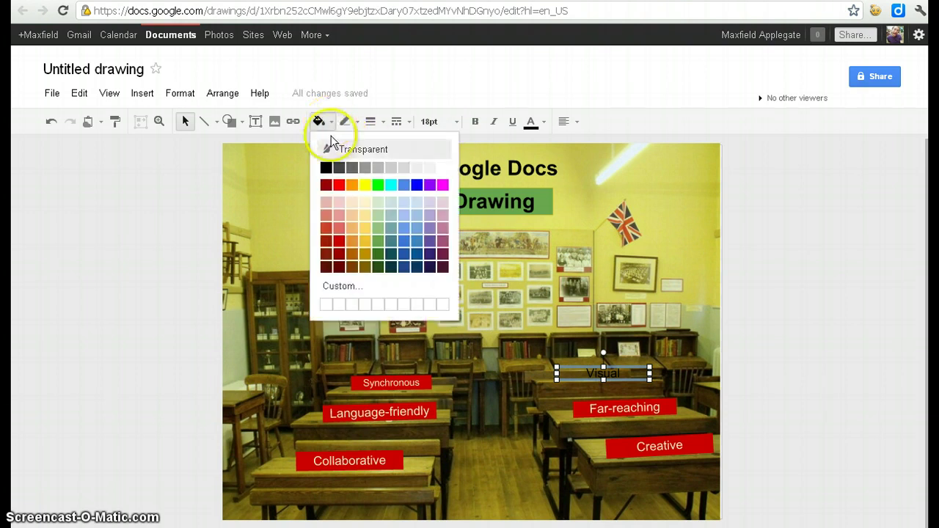
{"action": "left_click", "coordinate": [340, 185]}
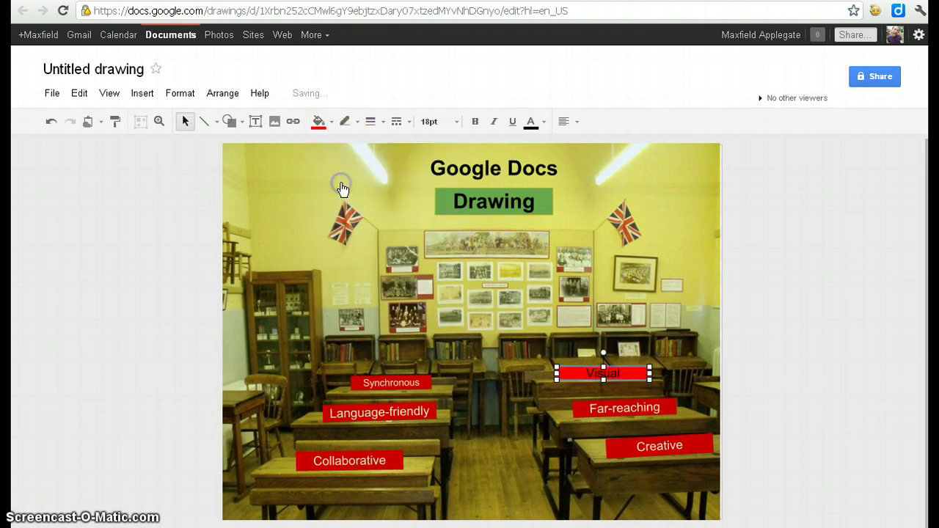
{"action": "left_click", "coordinate": [471, 145]}
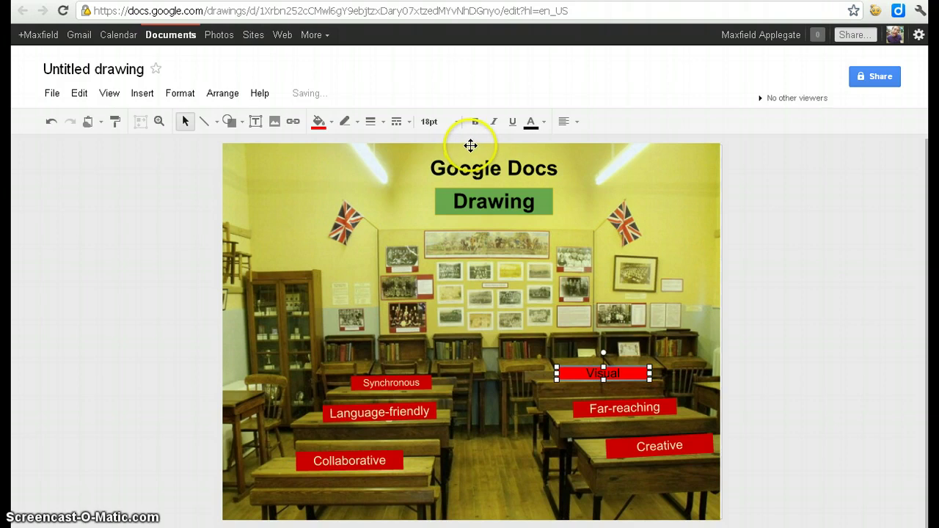
{"action": "left_click", "coordinate": [543, 121]}
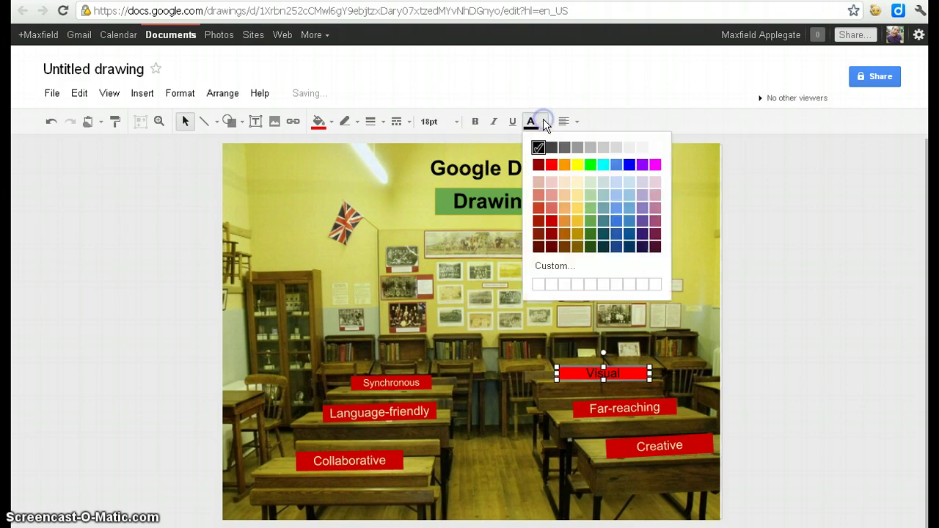
{"action": "left_click", "coordinate": [579, 182]}
{"action": "left_click", "coordinate": [541, 323]}
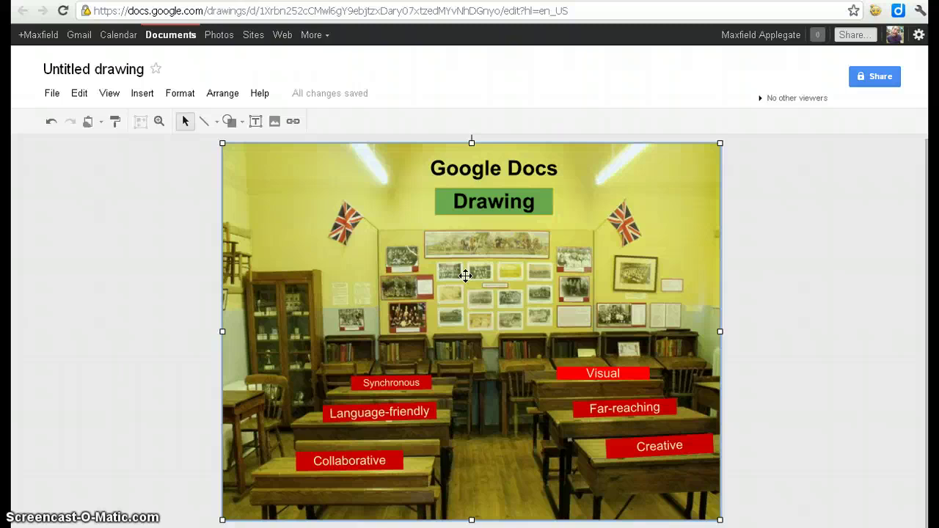
{"action": "left_click", "coordinate": [419, 273]}
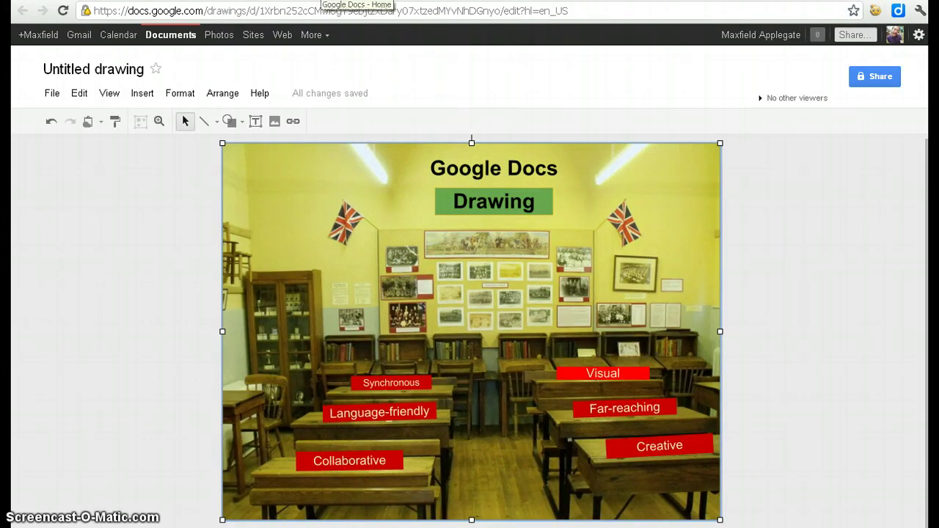
Return to the sample document and undo the insertion of the apple picture
{"action": "key", "text": "ctrl+Tab"}
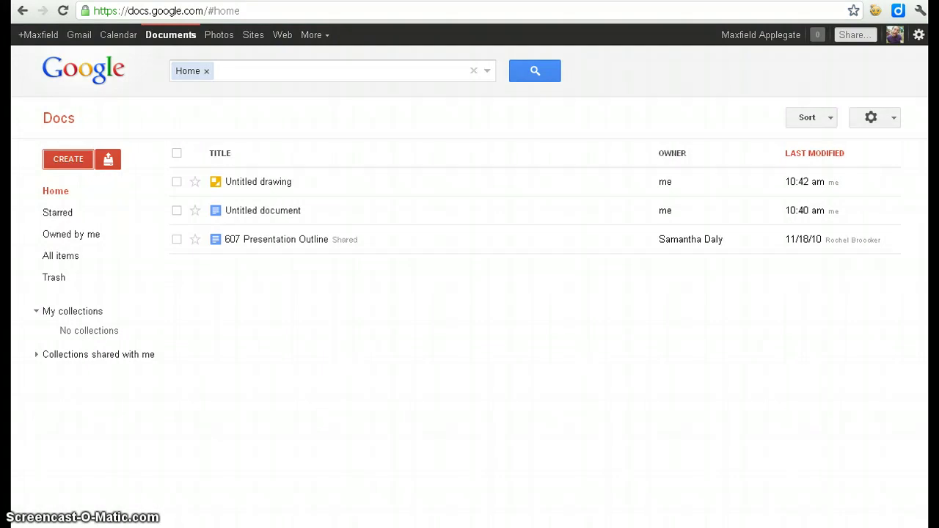
{"action": "key", "text": "ctrl+Tab"}
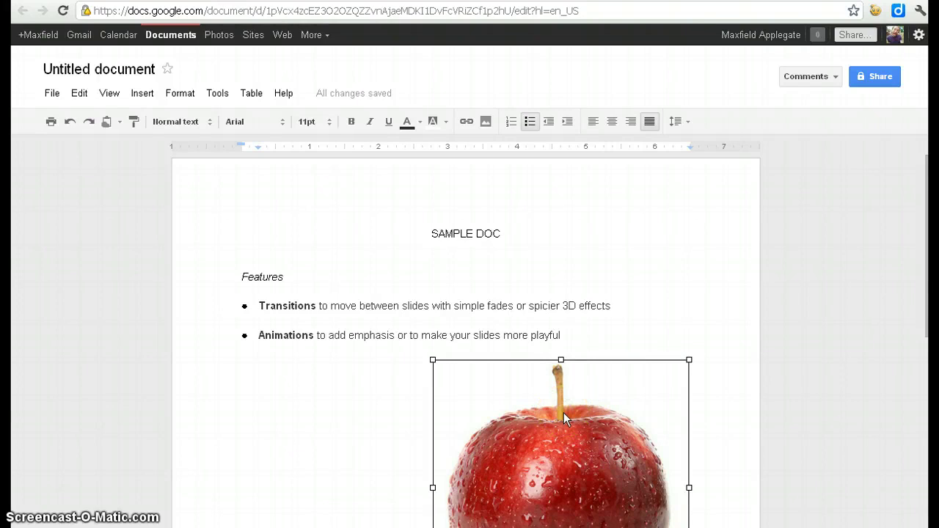
{"action": "key", "text": "ctrl+z"}
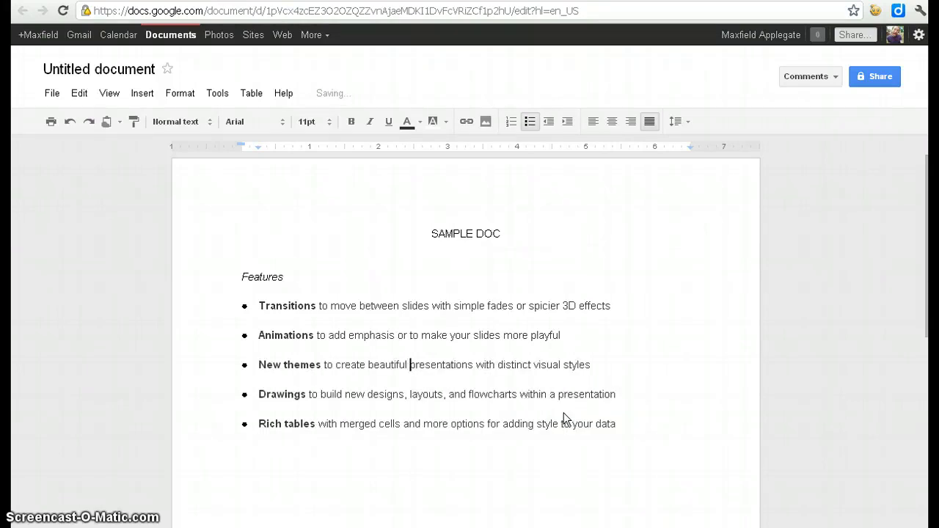
{"action": "left_click", "coordinate": [643, 434]}
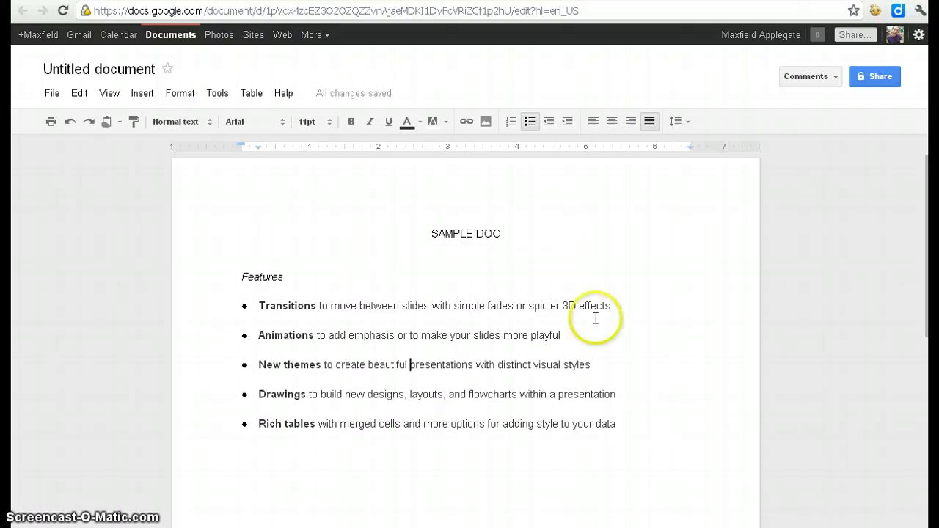
Review the classroom drawing and the Flash Cards Sample template, and return to the Docs home list
{"action": "key", "text": "ctrl+Tab"}
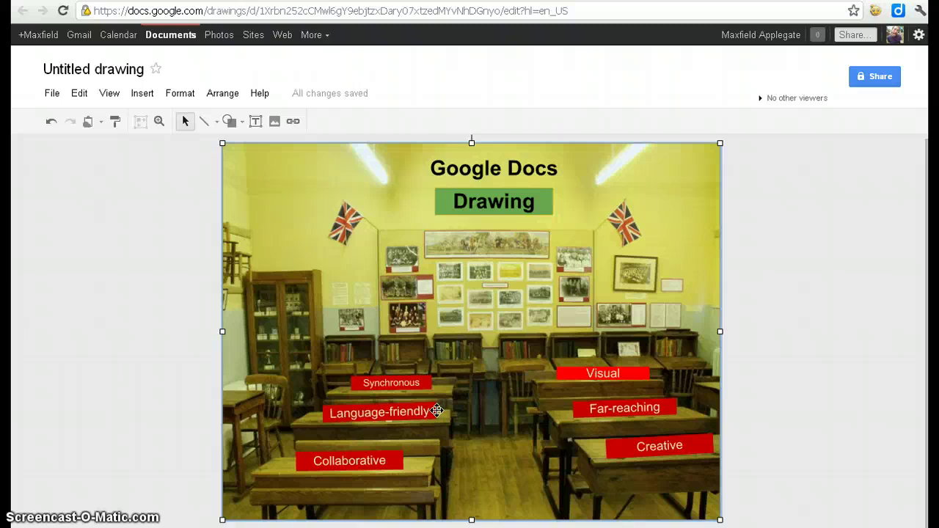
{"action": "left_click", "coordinate": [411, 383]}
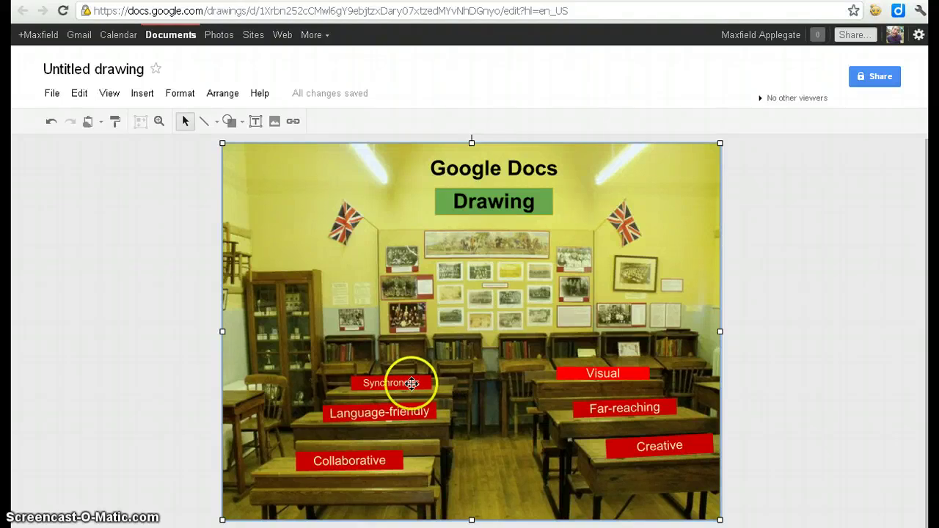
{"action": "left_click", "coordinate": [497, 334]}
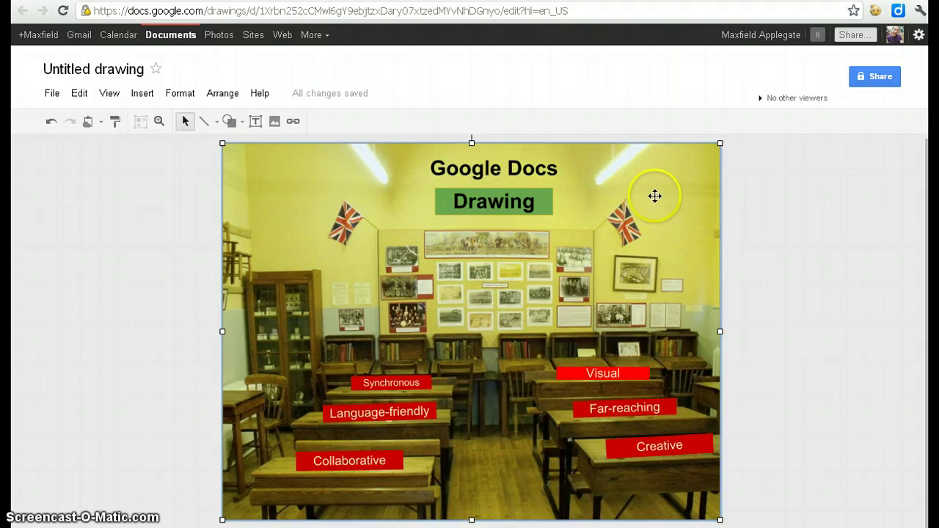
{"action": "left_click", "coordinate": [639, 3]}
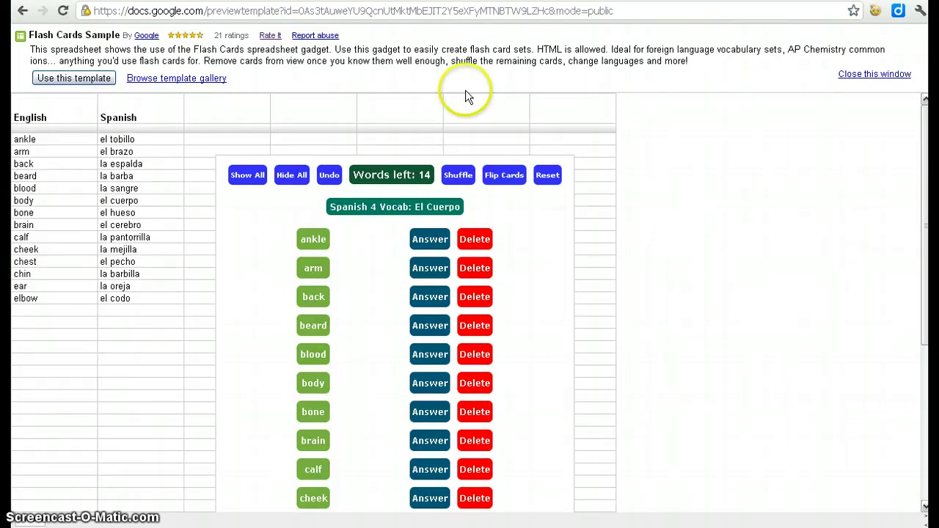
{"action": "left_click", "coordinate": [465, 4]}
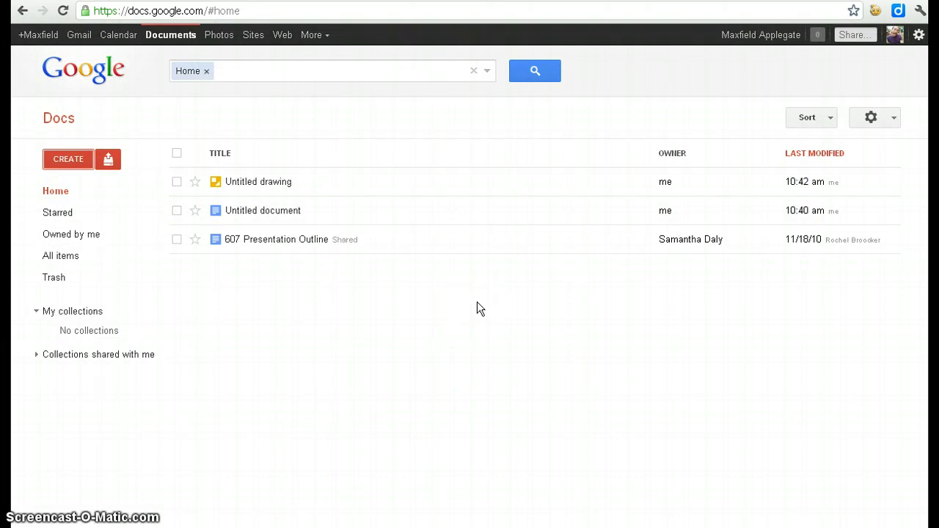
{"action": "left_click", "coordinate": [300, 321]}
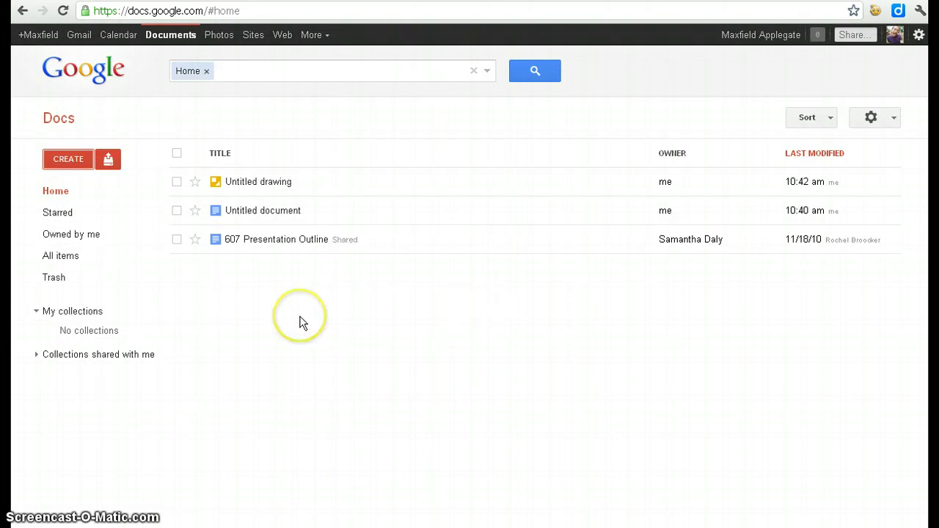